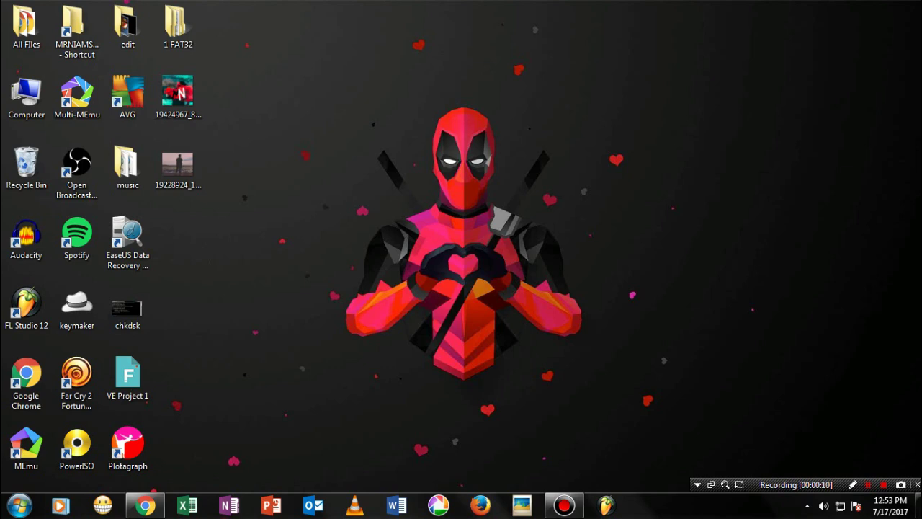
Restore the Chrome window showing the Instagram profile's grid of video posts
left_click(146, 505)
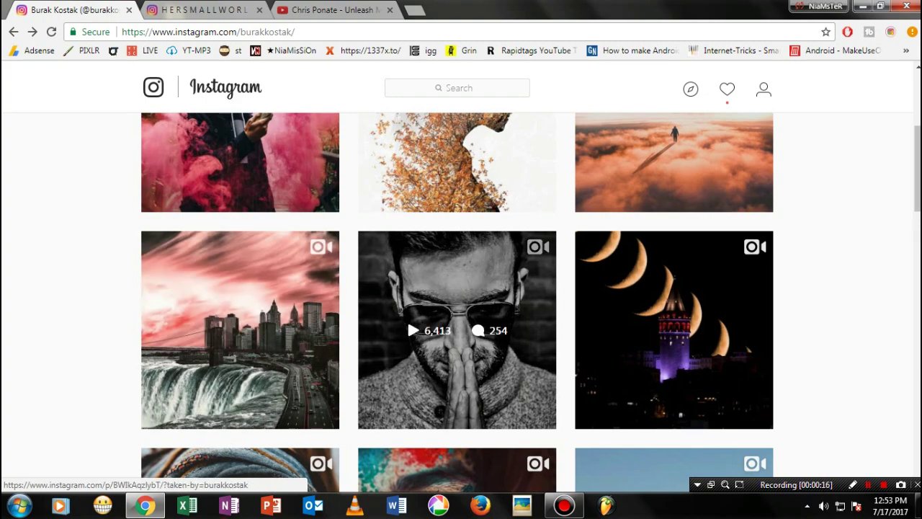
View the animated scarf portrait post on the first Instagram profile
scroll(407, 316, "down", 3)
left_click(216, 345)
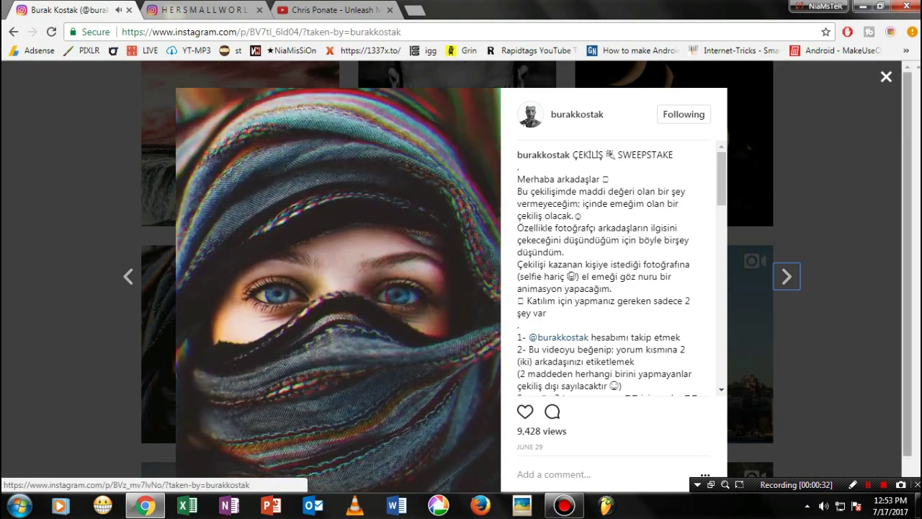
key("Escape")
View the smoke-boy post, then open the red-eye animated post on the second profile
scroll(407, 114, "down", 3)
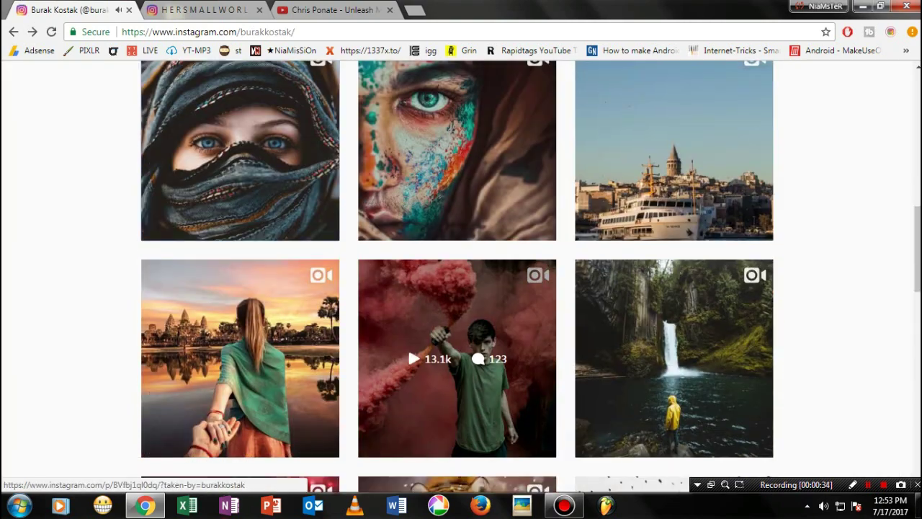
left_click(457, 358)
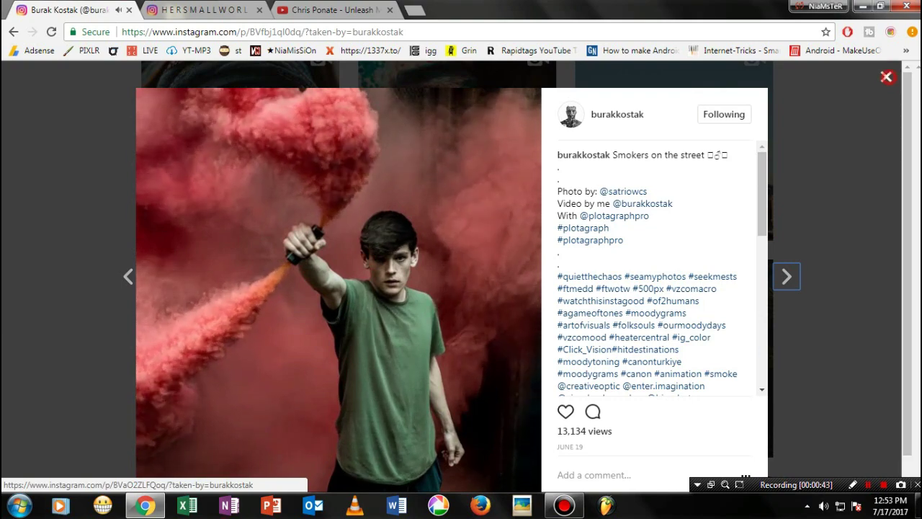
left_click(886, 76)
key("ctrl+Tab")
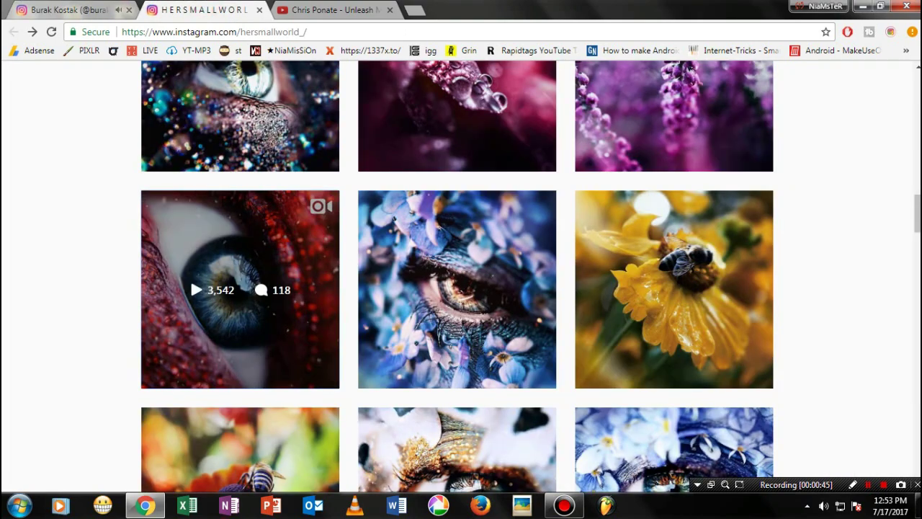
left_click(240, 289)
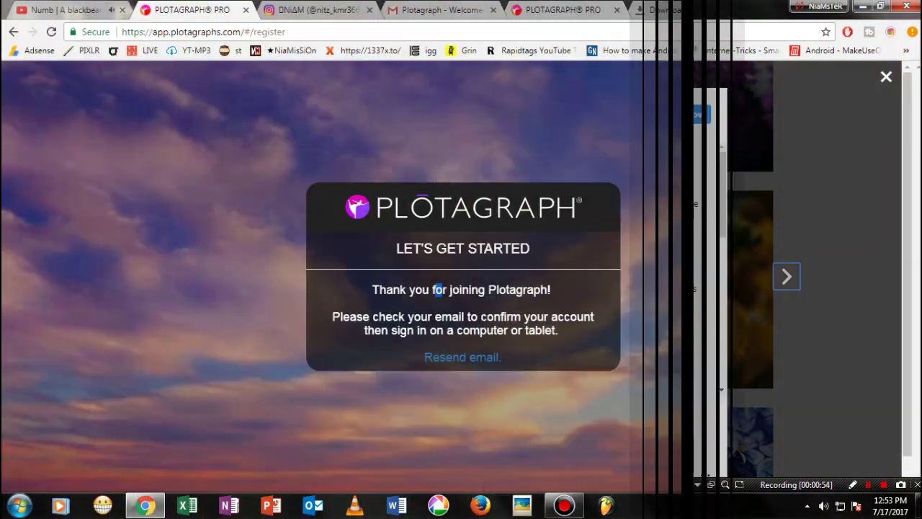
Check the Plotagraph activation email, then start the software download from the welcome page
key("ctrl+5")
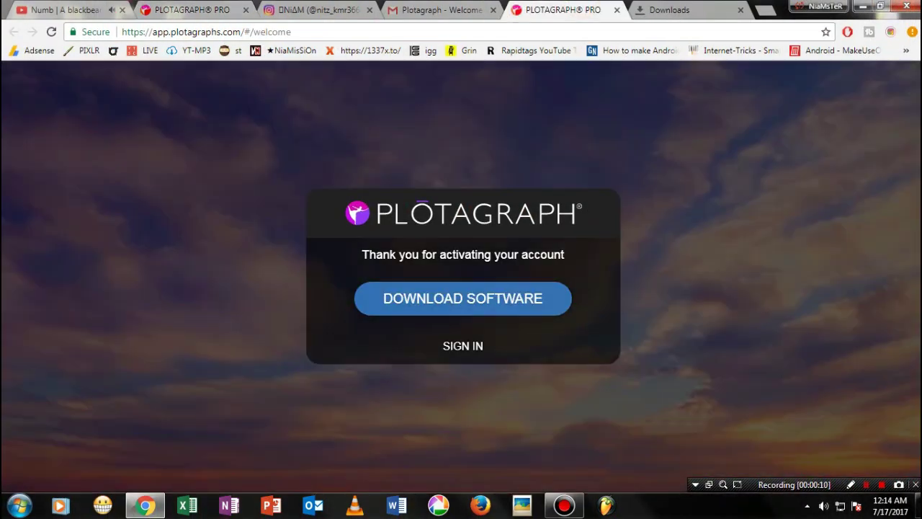
key("ctrl+4")
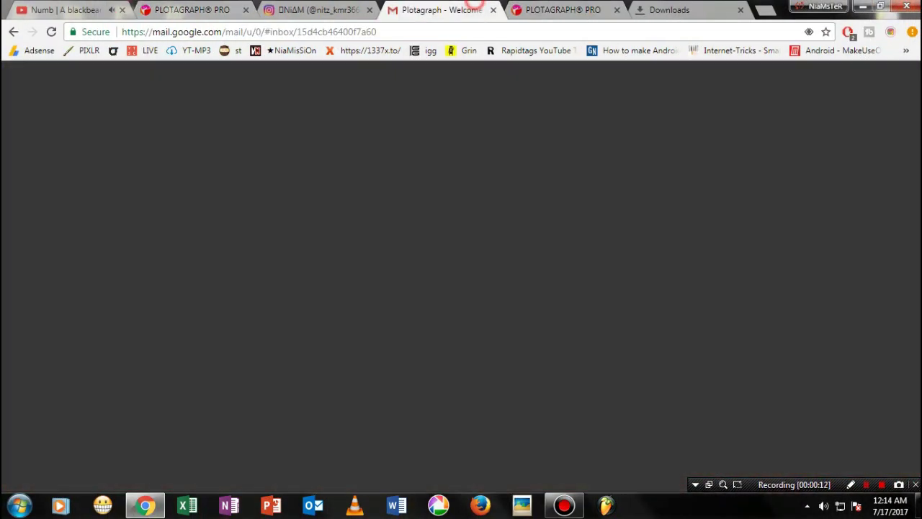
scroll(444, 331, "down", 2)
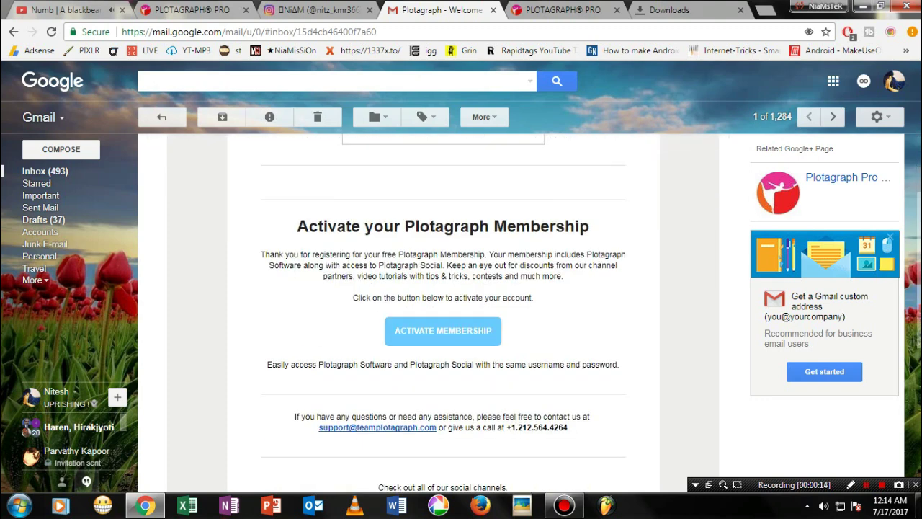
key("ctrl+5")
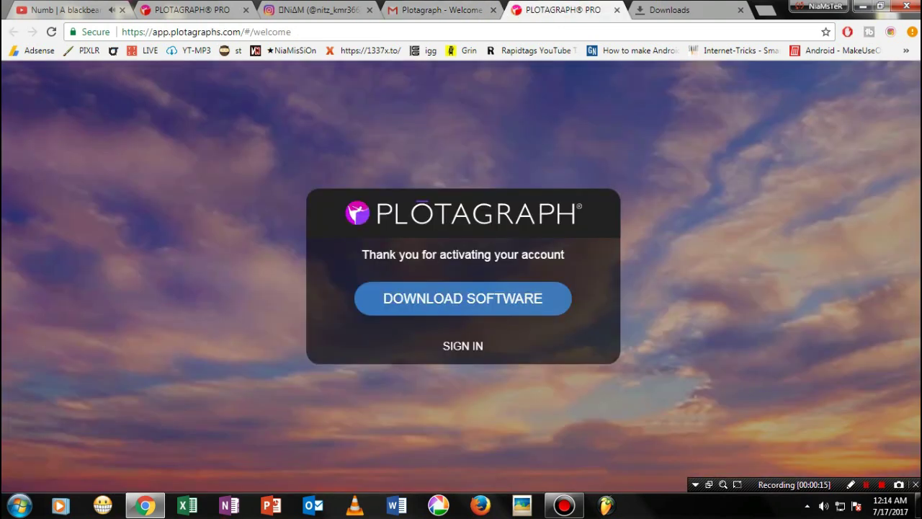
left_click(477, 297)
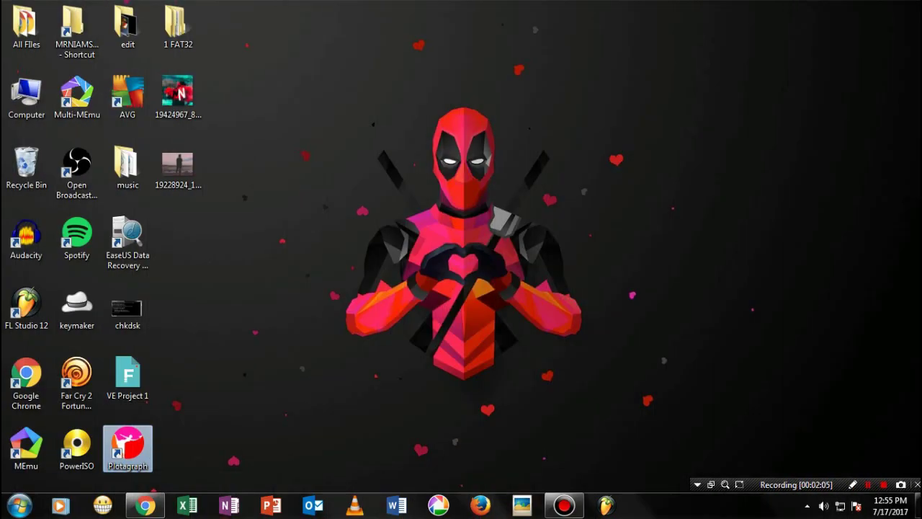
Launch Plotagraph from its selected desktop shortcut
key("Return")
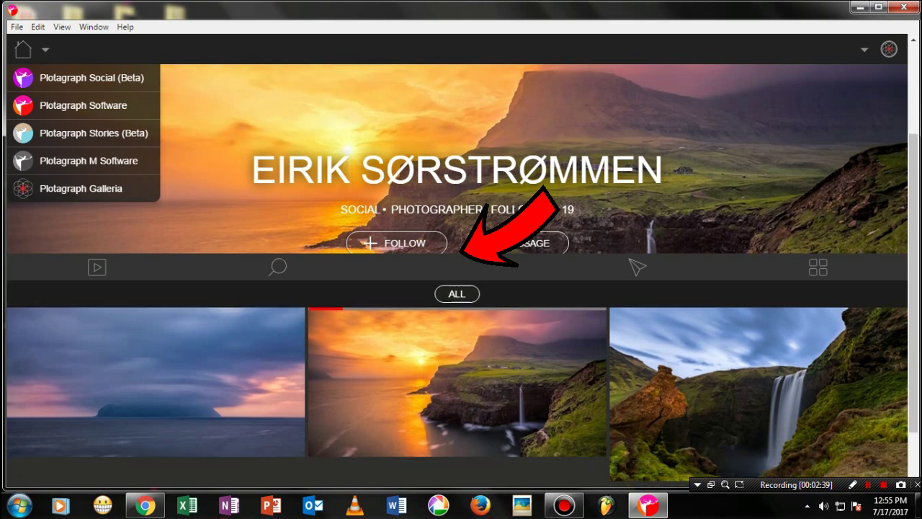
Start a new Plotagraph project, enter its project name, and browse for the photo
left_click(457, 266)
left_click(457, 266)
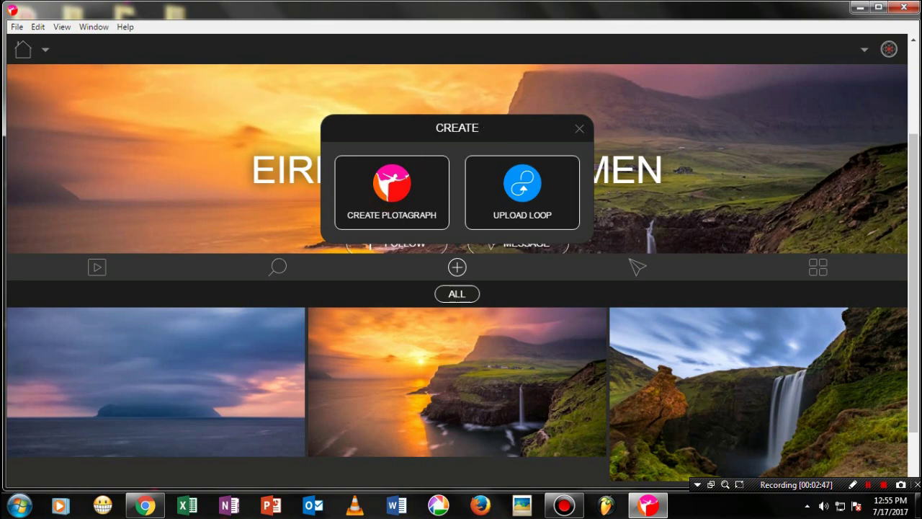
left_click(387, 189)
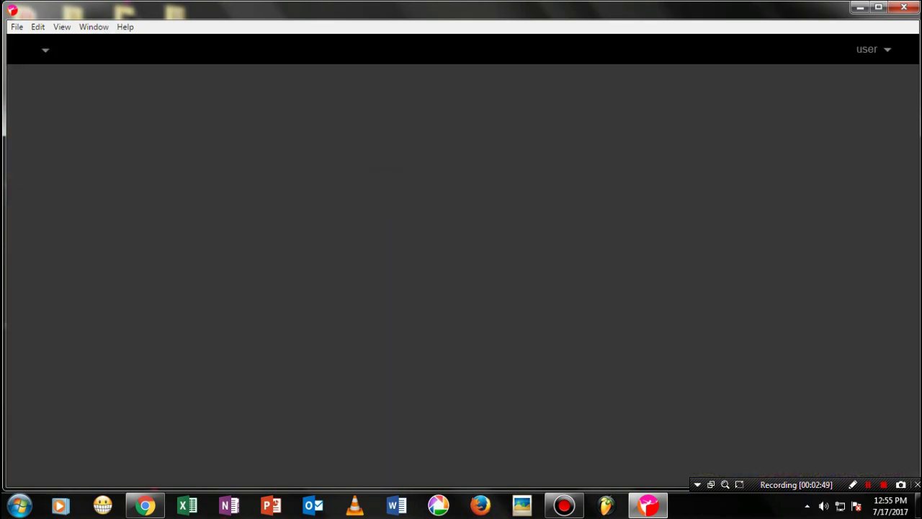
type("mrni")
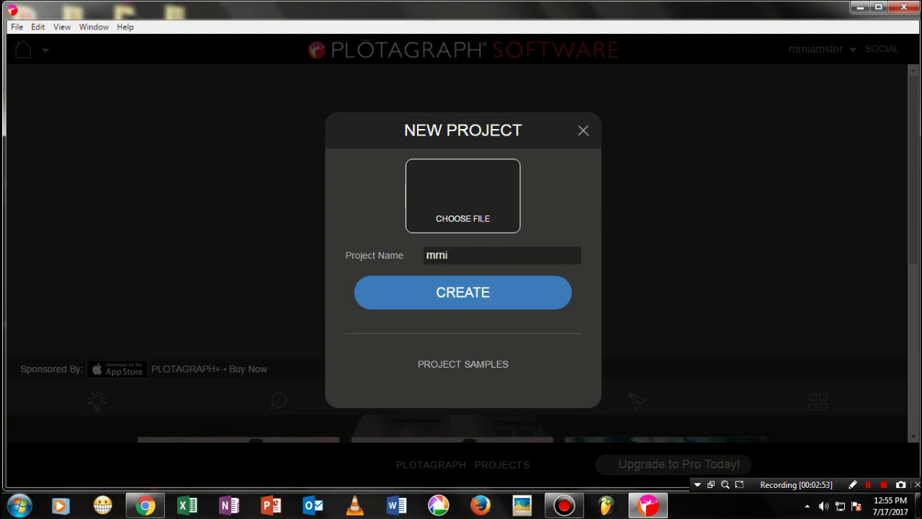
type("niamster")
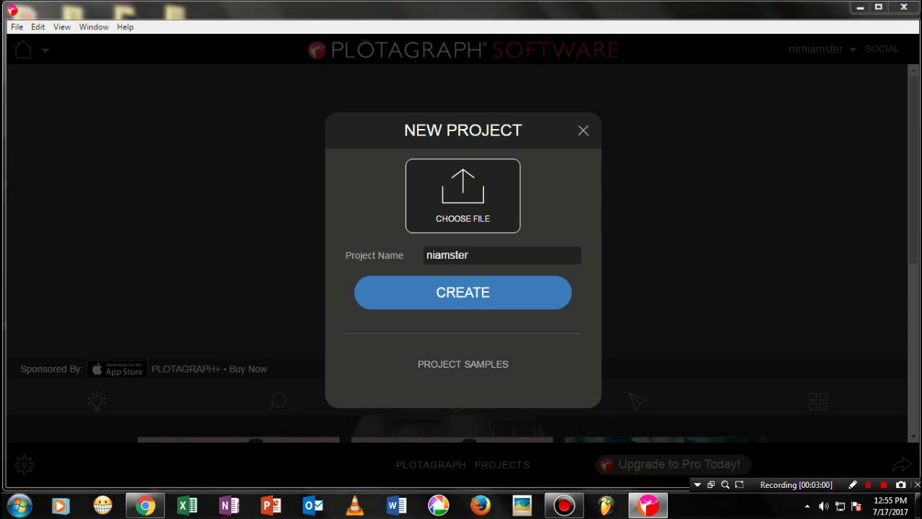
key("Return")
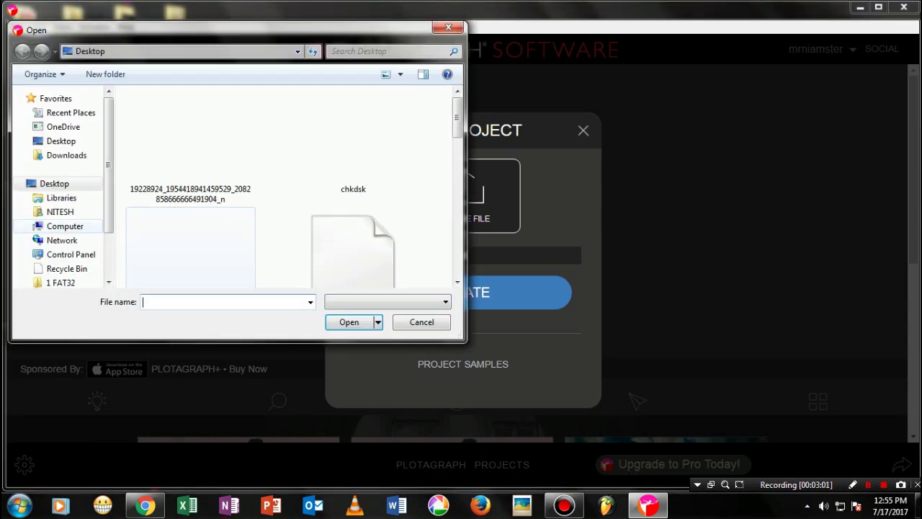
Create the project from the beach silhouette photo on the Desktop
left_click(189, 144)
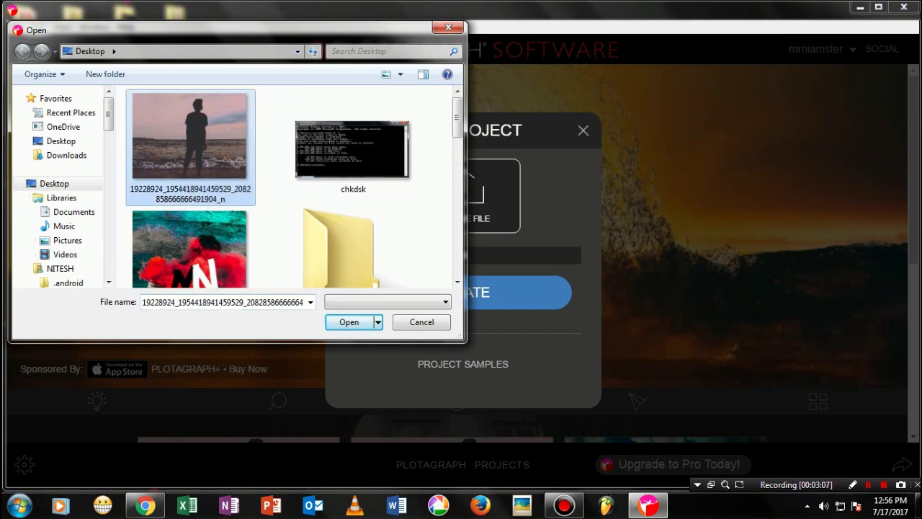
left_click(352, 323)
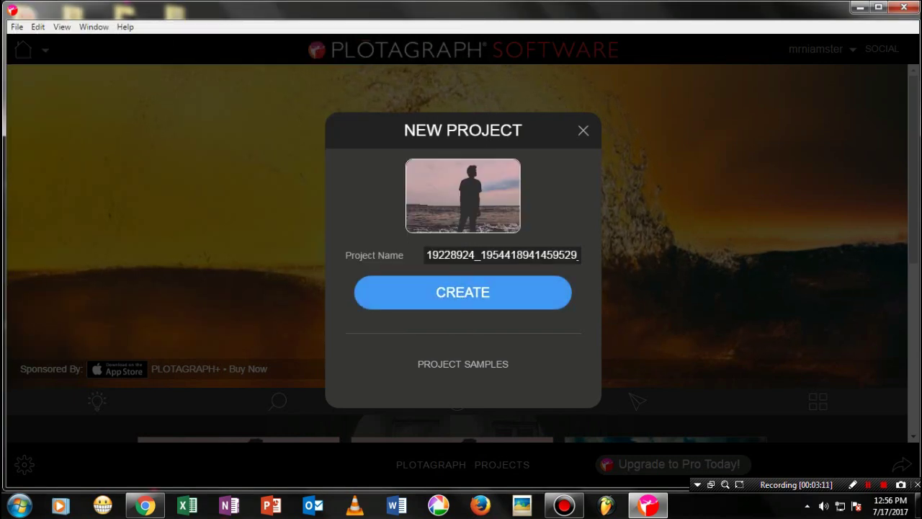
left_click(475, 296)
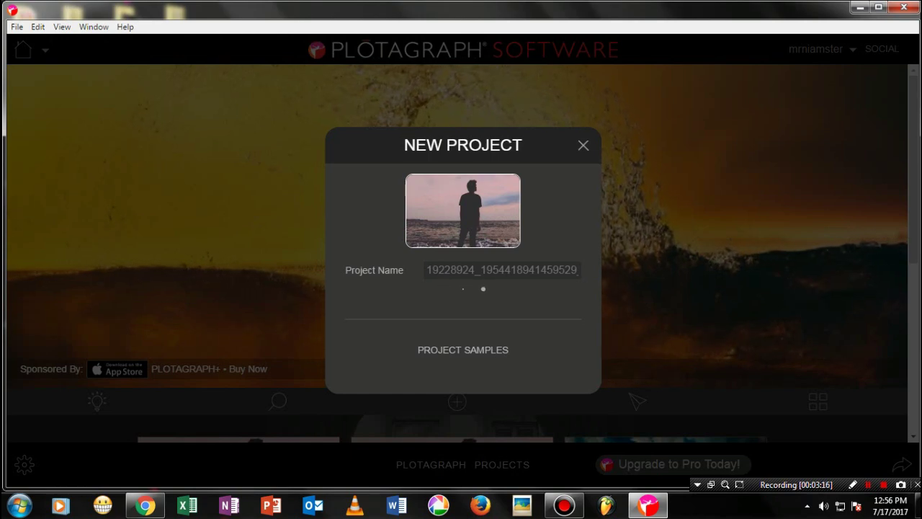
Switch Plotagraph Pro to full screen with View > Toggle Full Screen
left_click(90, 27)
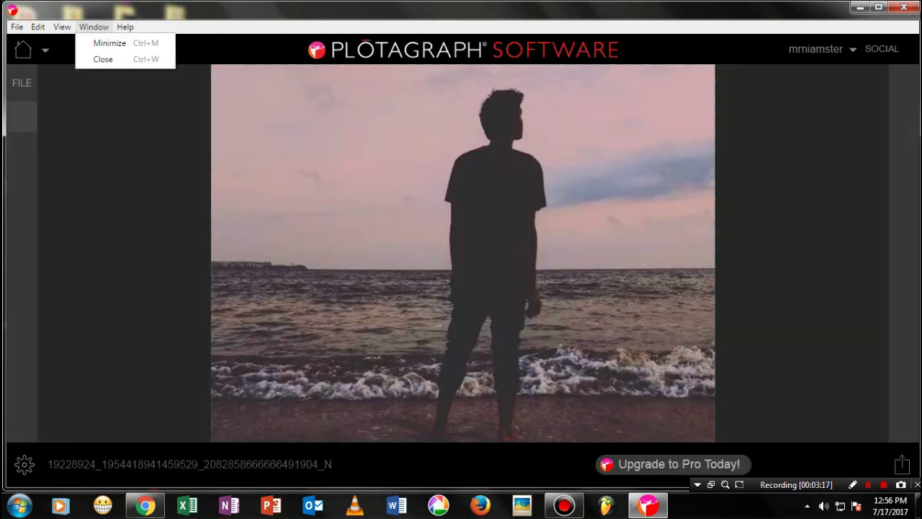
key("Left")
key("Down")
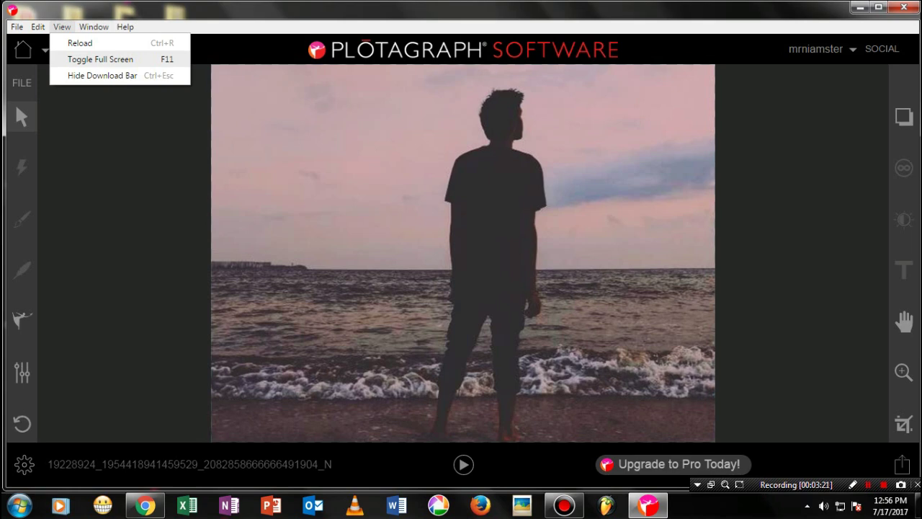
key("Return")
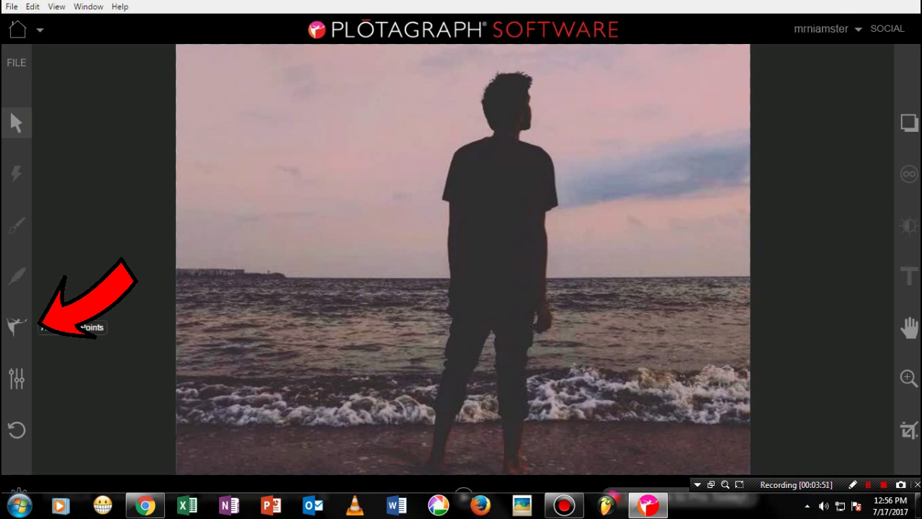
Open the Animation Points tool flyout in the left toolbar
left_click(15, 325)
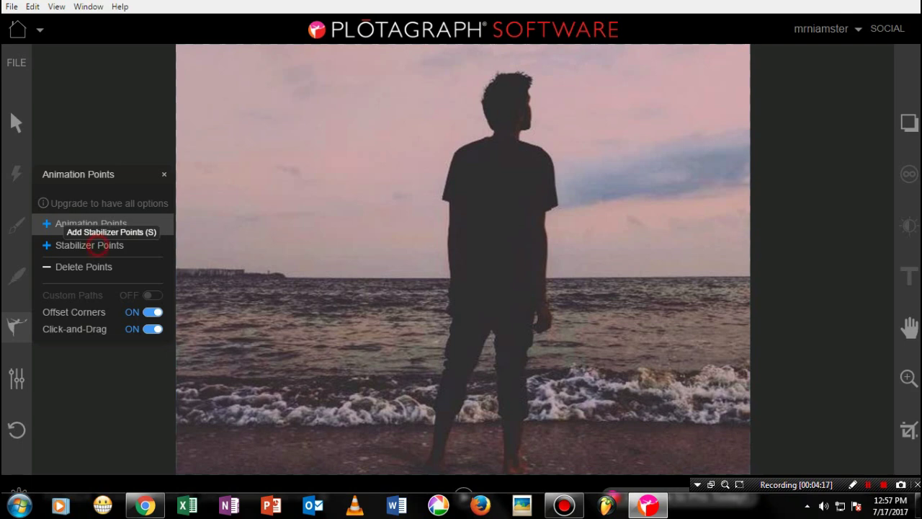
Place red stabilizer points from the man's foot up the left leg and down the right leg
left_click(96, 252)
left_click(428, 458)
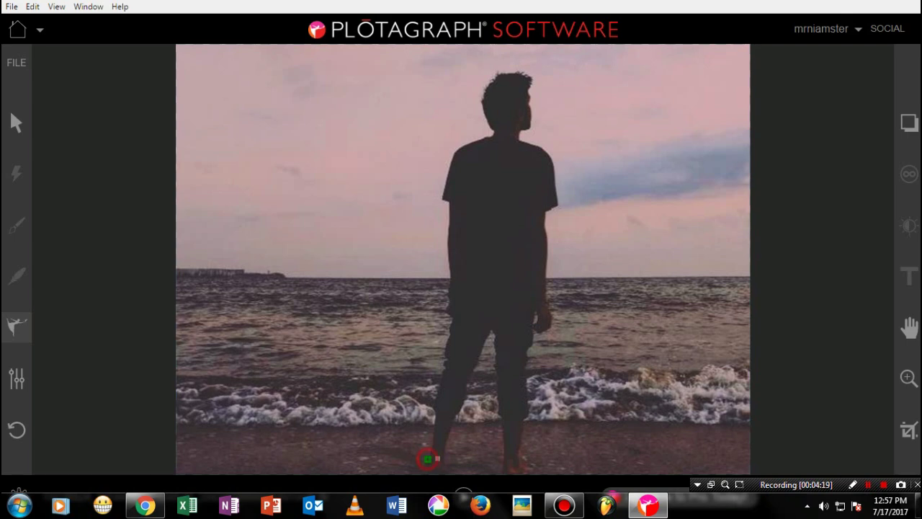
left_click_drag(446, 429, 446, 398)
mouse_move(451, 376)
left_mouse_down()
mouse_move(466, 310)
mouse_move(454, 188)
mouse_move(472, 145)
mouse_move(487, 135)
mouse_move(475, 139)
mouse_move(501, 133)
mouse_move(490, 94)
mouse_move(512, 75)
mouse_move(537, 76)
mouse_move(538, 116)
mouse_move(522, 132)
mouse_move(530, 108)
mouse_move(520, 133)
mouse_move(565, 189)
mouse_move(550, 230)
mouse_move(551, 322)
left_mouse_up()
left_click_drag(527, 348, 526, 409)
left_click(522, 431)
left_click(517, 451)
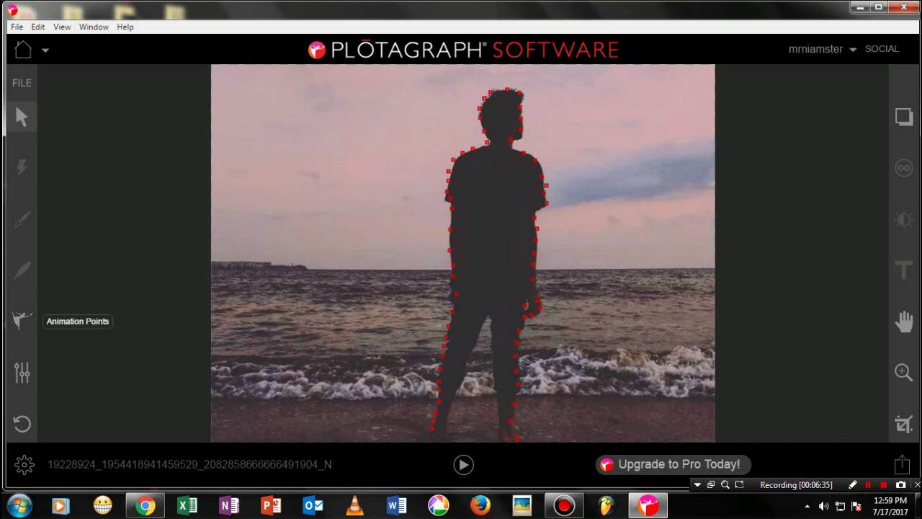
Switch to Animation Points and draw rightward motion arrows across the left sky
left_click(22, 319)
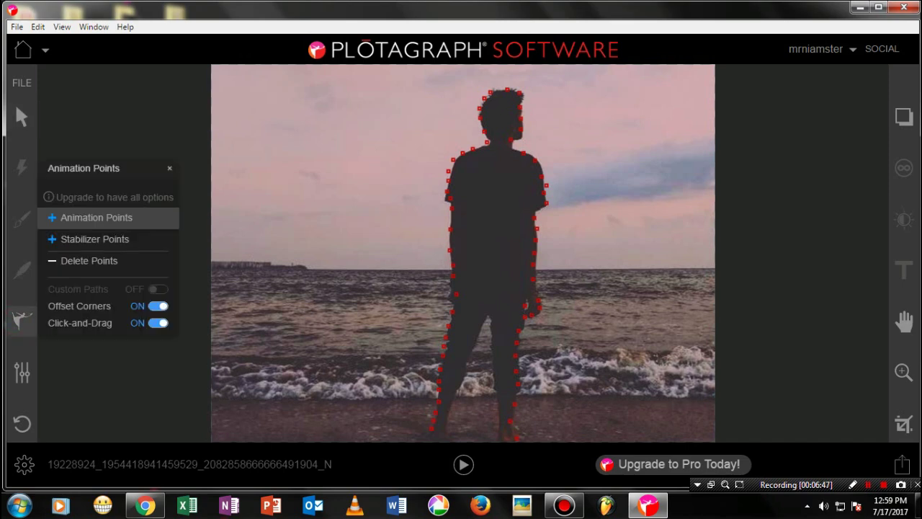
left_click(96, 217)
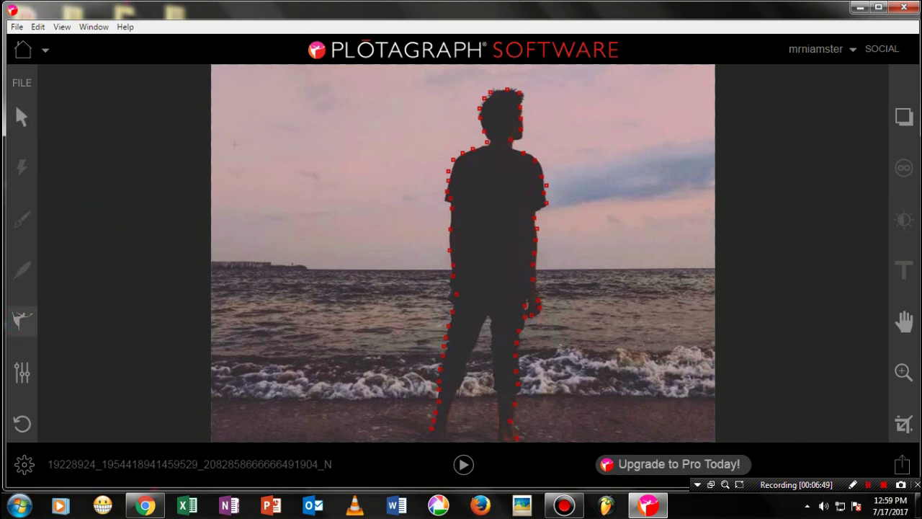
left_click_drag(226, 140, 291, 134)
left_click_drag(263, 154, 291, 154)
left_click_drag(222, 180, 303, 180)
mouse_move(266, 204)
left_mouse_down()
mouse_move(372, 202)
mouse_move(372, 183)
left_mouse_up()
left_click_drag(337, 143, 385, 119)
left_click_drag(286, 93, 415, 93)
left_click_drag(416, 128, 433, 128)
left_click_drag(415, 162, 421, 162)
left_click_drag(414, 211, 427, 211)
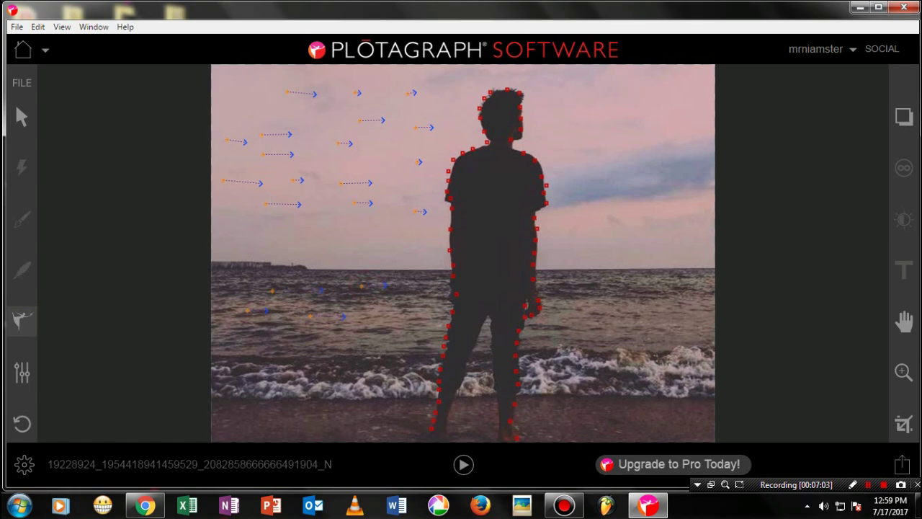
Add motion arrows on the water and along the waves, then play the preview
mouse_move(378, 327)
left_mouse_down()
mouse_move(398, 325)
mouse_move(380, 342)
left_mouse_up()
left_click_drag(597, 326, 643, 324)
left_click_drag(558, 322, 587, 332)
left_click_drag(234, 372, 249, 373)
left_click_drag(320, 375, 370, 389)
mouse_move(537, 370)
left_mouse_down()
mouse_move(552, 378)
mouse_move(575, 364)
mouse_move(657, 366)
mouse_move(683, 369)
mouse_move(679, 384)
left_mouse_up()
left_click(463, 465)
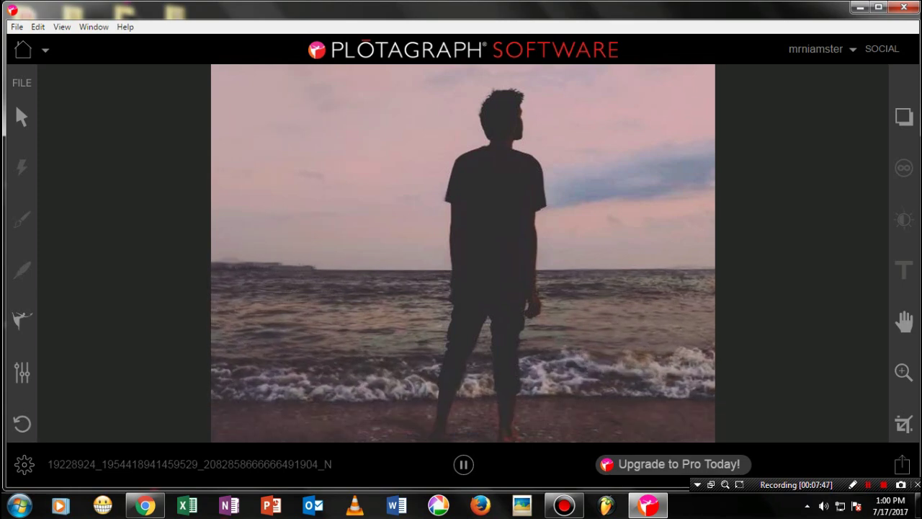
Pause the animation preview so the motion arrows and red stabilizer outline reappear
left_click(463, 464)
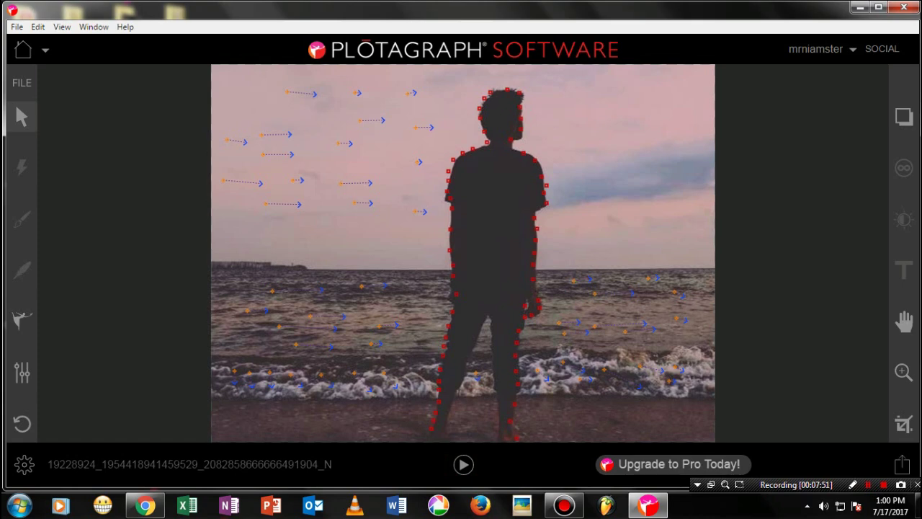
Draw several long leftward motion arrows from the right-hand clouds across the sky, then play the preview
left_click(22, 320)
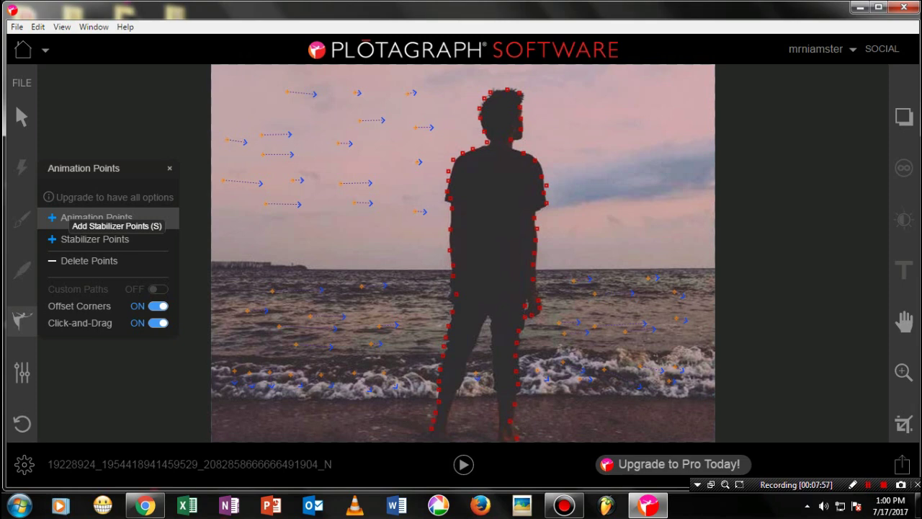
left_click(159, 219)
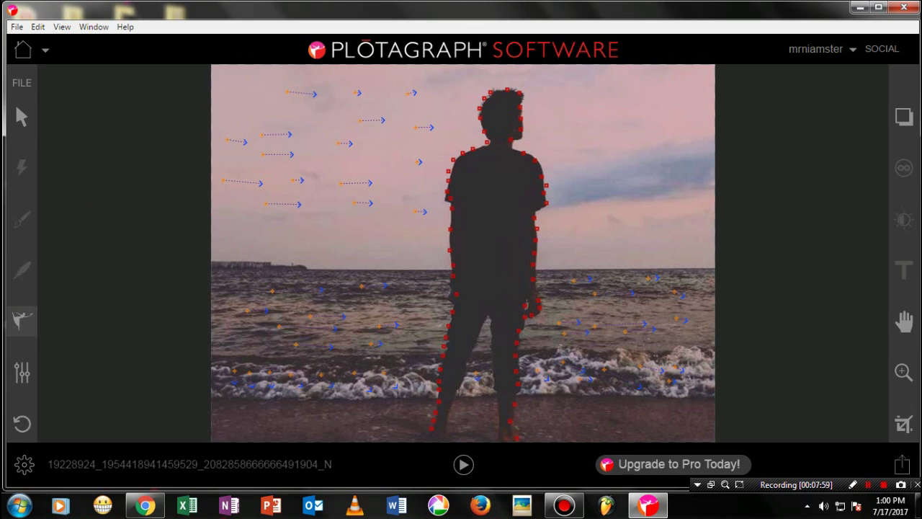
mouse_move(599, 182)
left_mouse_down()
mouse_move(591, 141)
mouse_move(402, 173)
left_mouse_up()
left_click_drag(585, 178, 364, 204)
left_click_drag(663, 170, 346, 225)
left_click(668, 157)
left_click_drag(669, 157, 316, 215)
left_click_drag(671, 180, 249, 242)
left_click(463, 464)
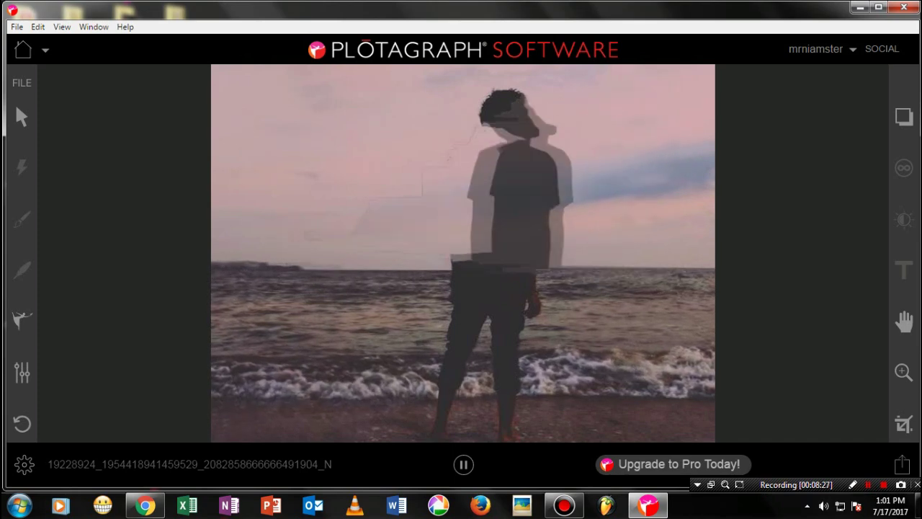
Stop the preview and box-select arrow points with the Direct Selection Tool
key("space")
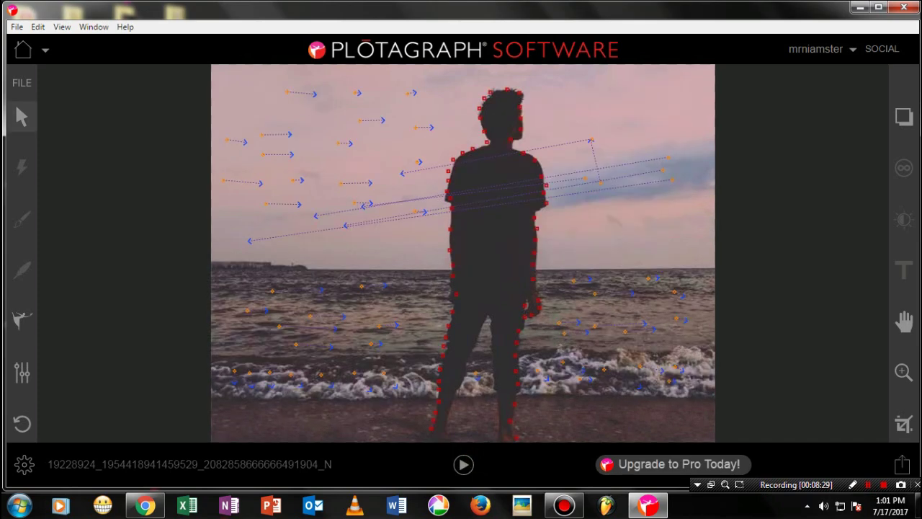
left_click(21, 116)
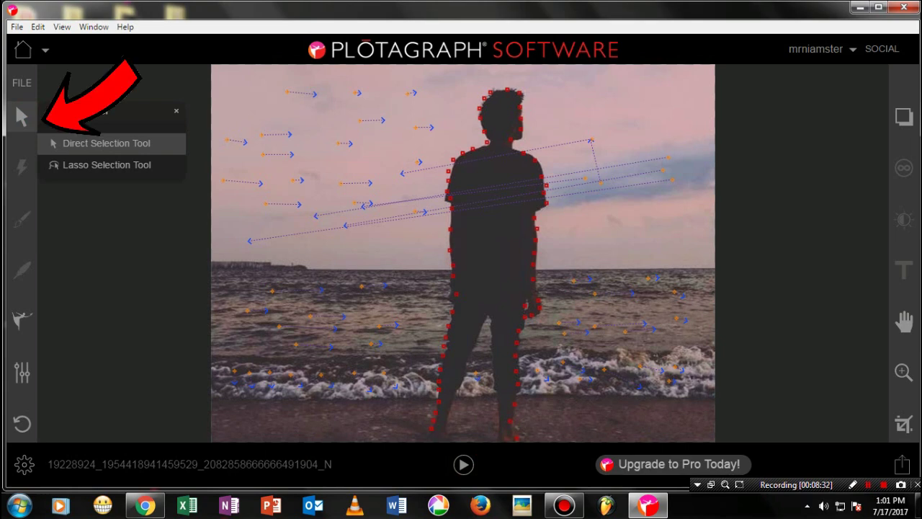
left_click(137, 144)
mouse_move(221, 218)
left_mouse_down()
mouse_move(279, 242)
mouse_move(348, 253)
mouse_move(508, 246)
mouse_move(734, 206)
mouse_move(747, 272)
mouse_move(746, 263)
left_mouse_up()
Delete the long leftward arrows' points, leaving only the short rightward arrows
left_click(591, 141)
left_click_drag(570, 157, 711, 221)
key("Delete")
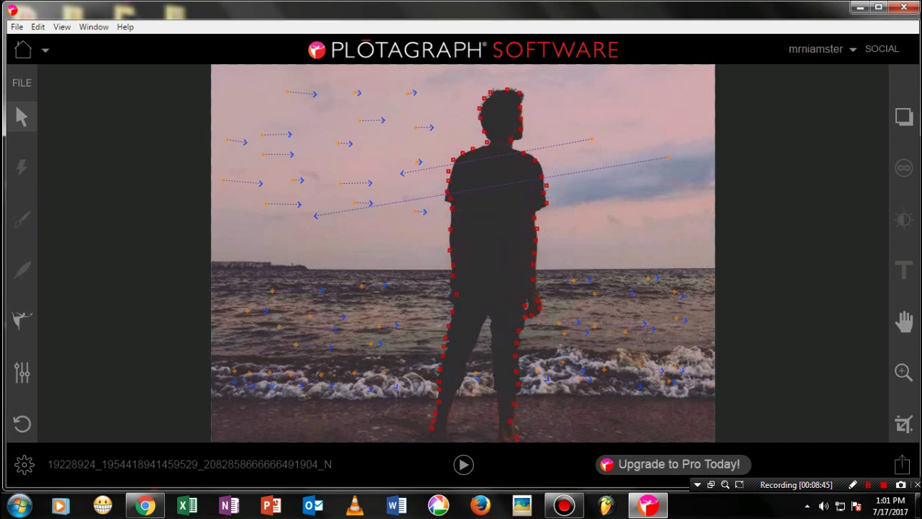
left_click_drag(587, 121, 706, 194)
key("Delete")
left_click(22, 319)
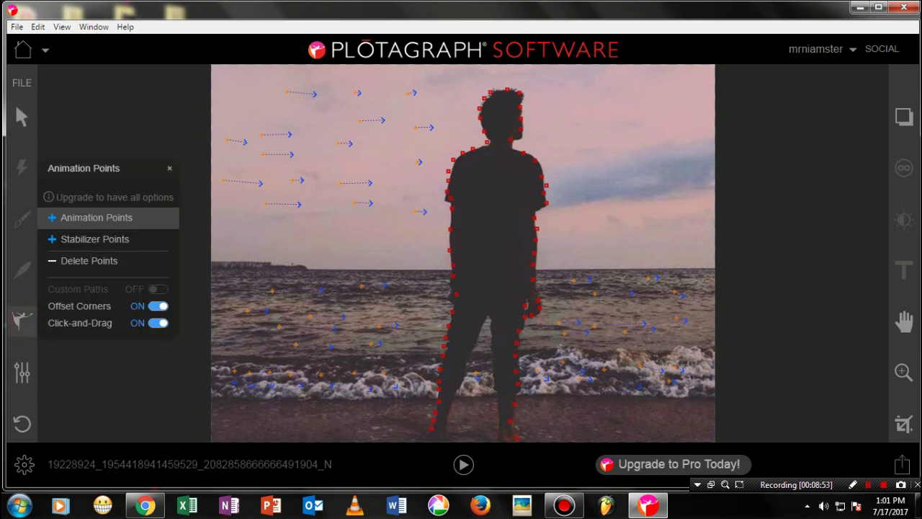
Place several short upward motion arrows over the right-hand blue clouds, then play the preview
left_click(119, 217)
left_click_drag(579, 180, 672, 148)
left_click(603, 176)
left_click(668, 167)
left_click(681, 166)
left_click_drag(567, 186, 595, 157)
left_click_drag(587, 188, 584, 173)
mouse_move(642, 185)
left_mouse_down()
mouse_move(641, 177)
mouse_move(683, 171)
left_mouse_up()
left_click(660, 183)
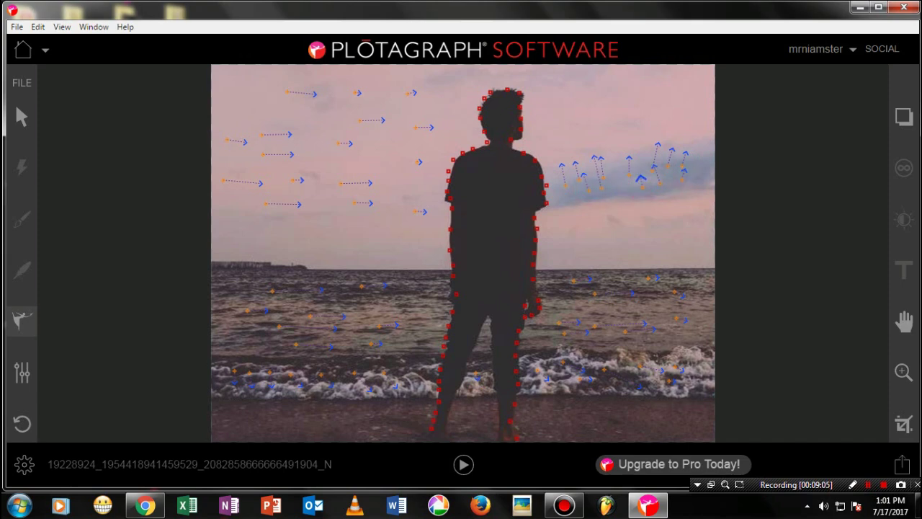
left_click_drag(579, 197, 572, 187)
left_click(464, 464)
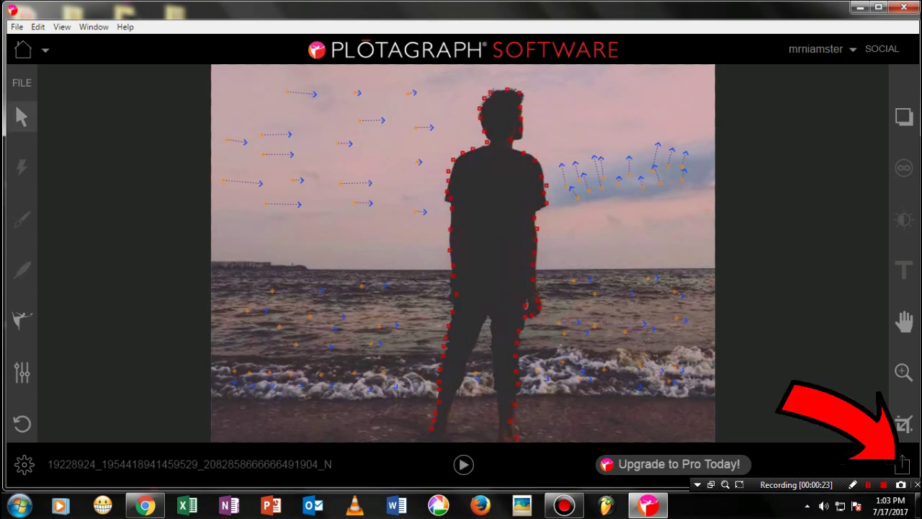
Export the animation through Custom Export as MP4 at 25 fps, H264, High quality
left_click(903, 463)
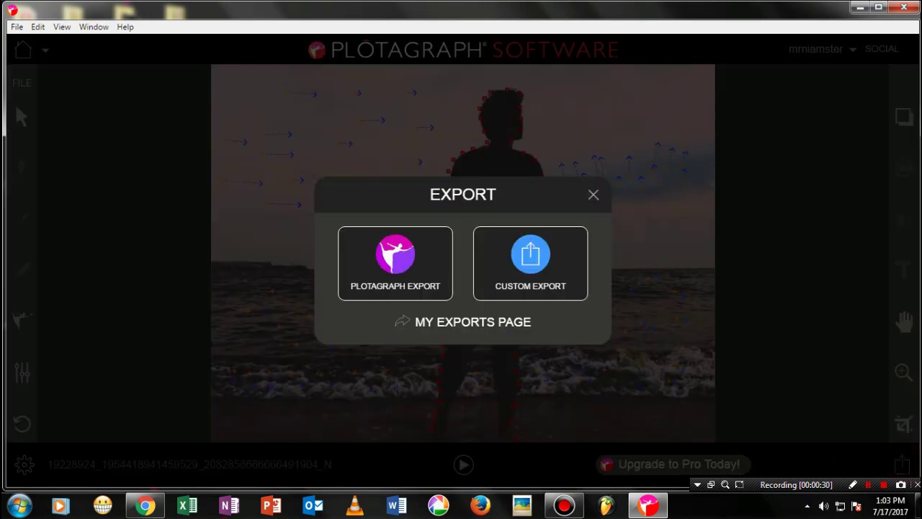
left_click(530, 259)
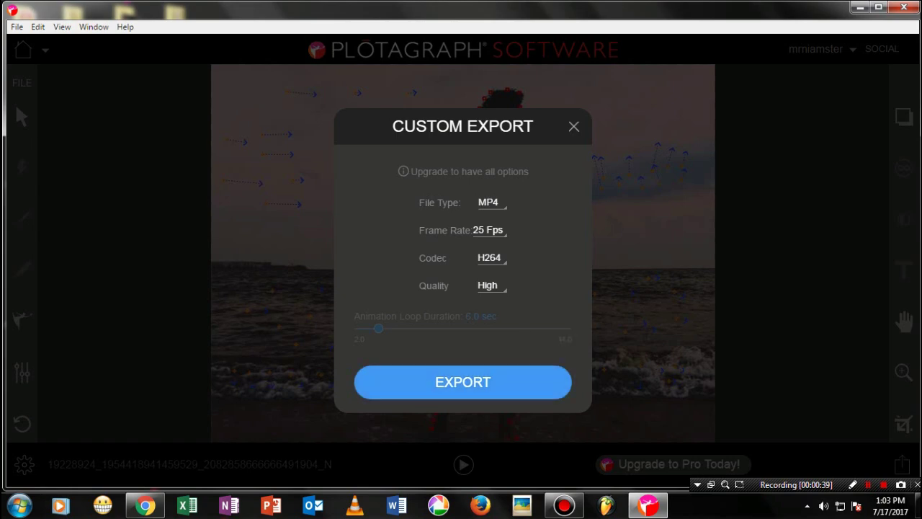
left_click(463, 382)
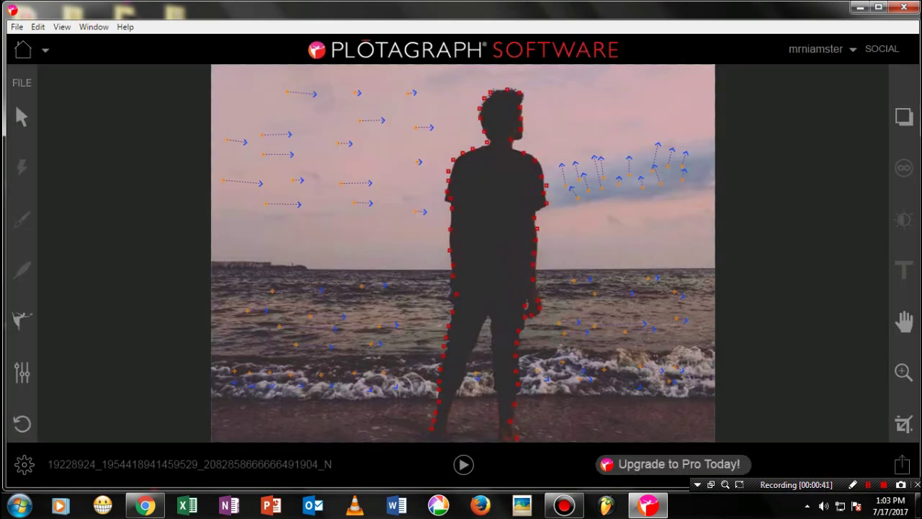
mouse_move(822, 49)
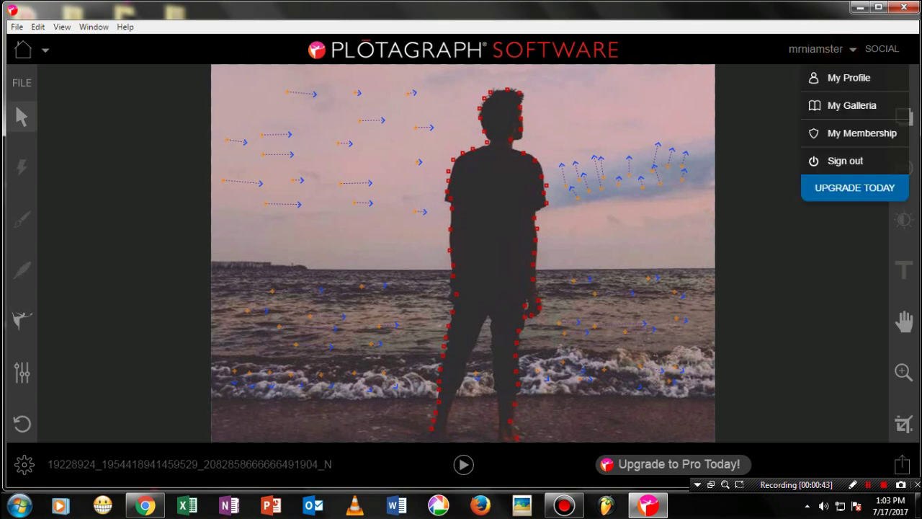